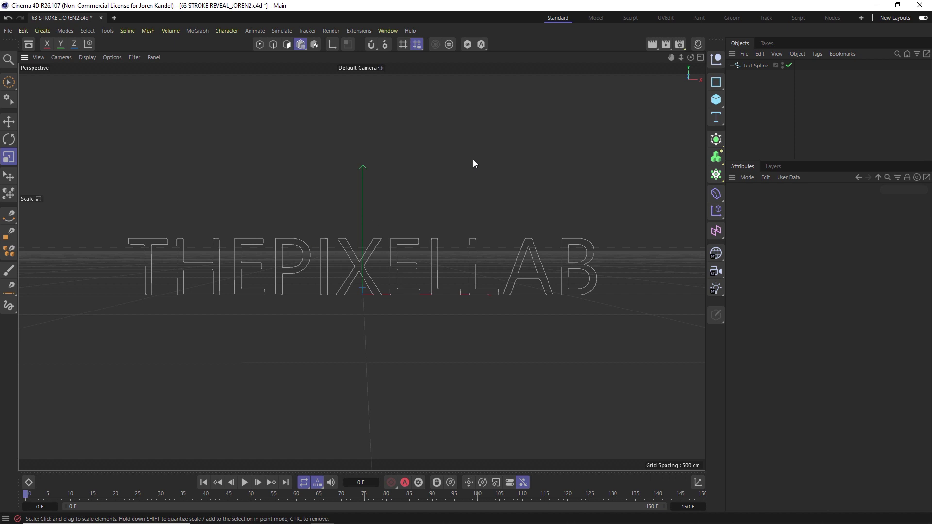
# Add a Sweep generator and a Circle spline to the scene
pyautogui.hotkey('shift', 'c')
pyautogui.write('sweep')
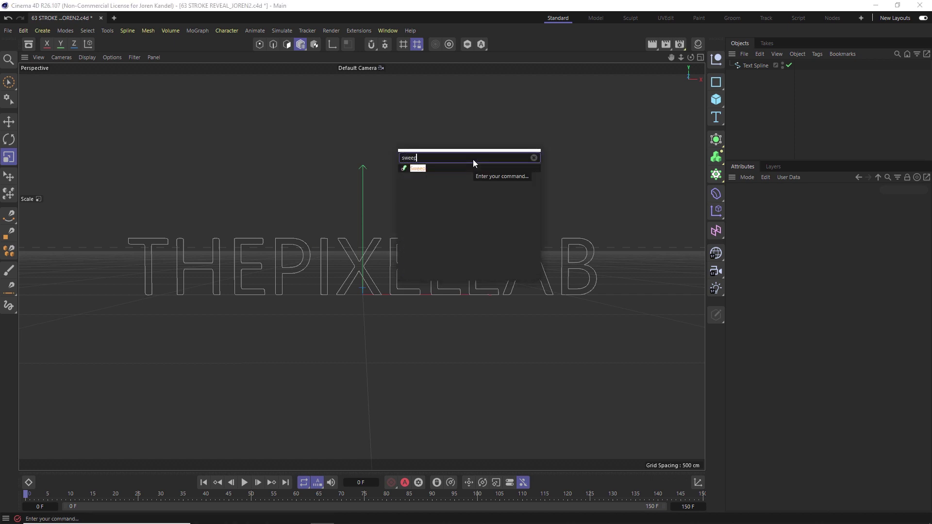
pyautogui.press('Return')
pyautogui.hotkey('shift', 'c')
pyautogui.write('circle')
pyautogui.press('Return')
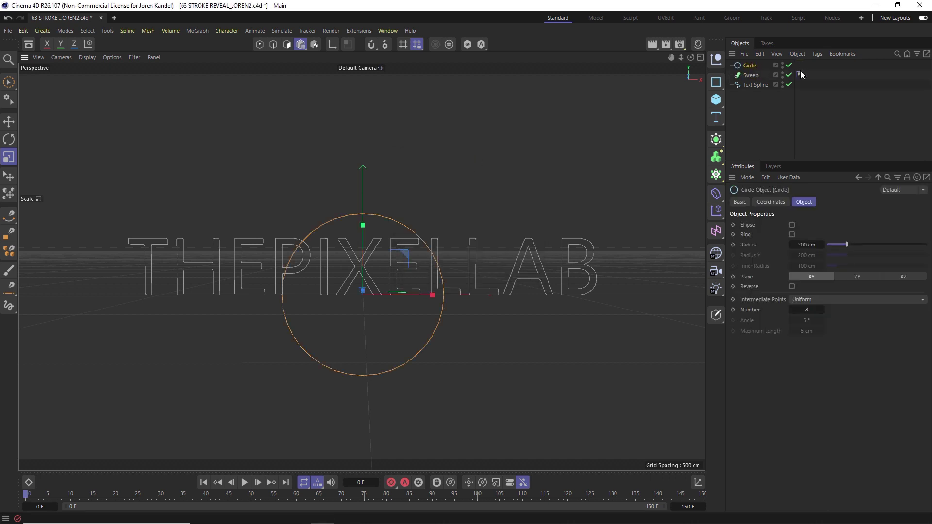
# Set the circle's radius to 2 cm and nest the circle and the text spline under the Sweep, circle first
pyautogui.doubleClick(806, 245)
pyautogui.write('2')
pyautogui.press('Return')
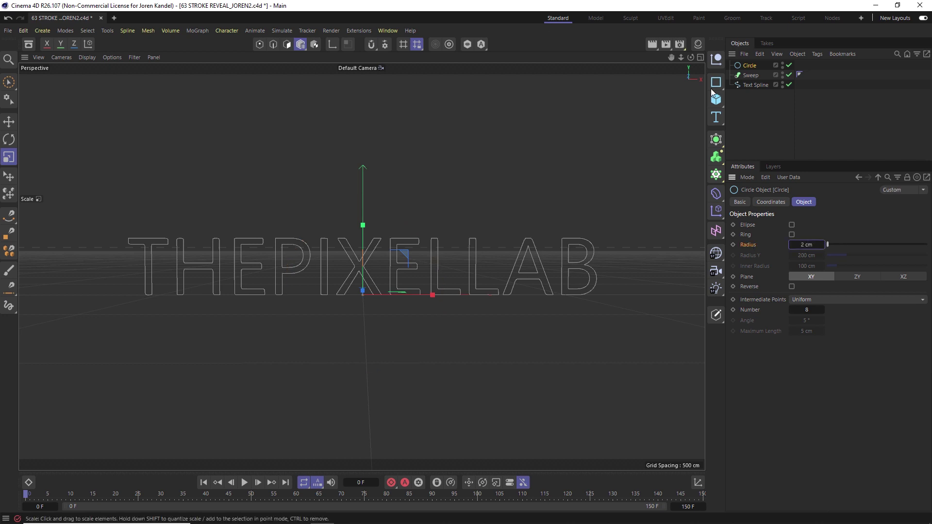
pyautogui.moveTo(750, 65); pyautogui.dragTo(762, 83)
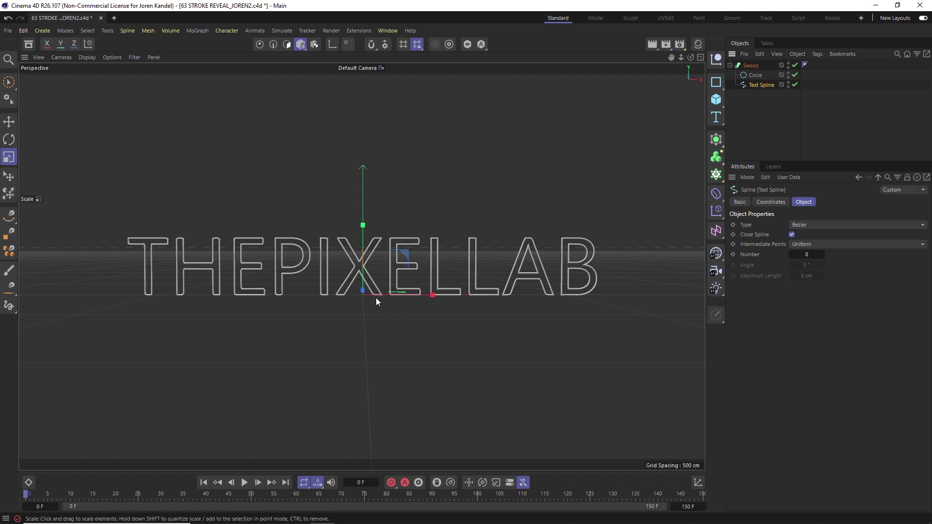
pyautogui.click(766, 109)
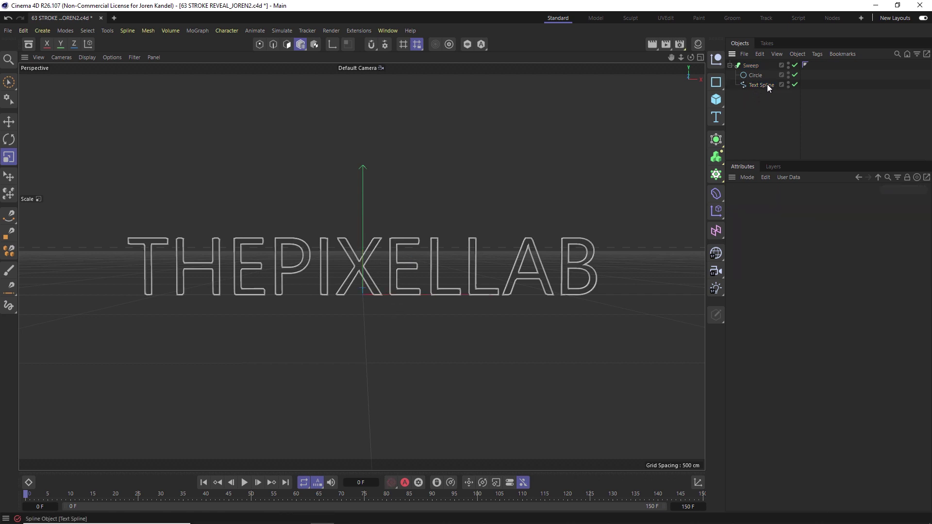
# Add a Rope simulation tag to the text spline inside the Sweep
pyautogui.rightClick(767, 86)
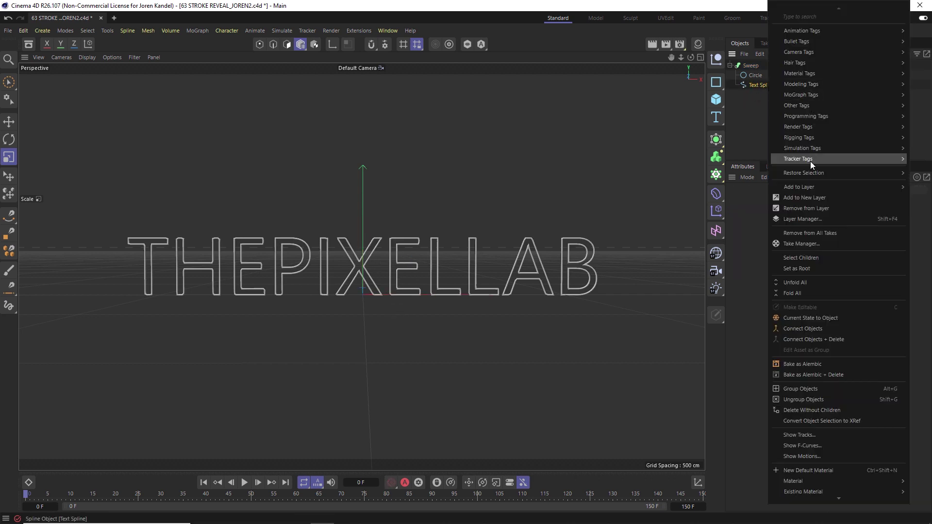
pyautogui.moveTo(805, 148)
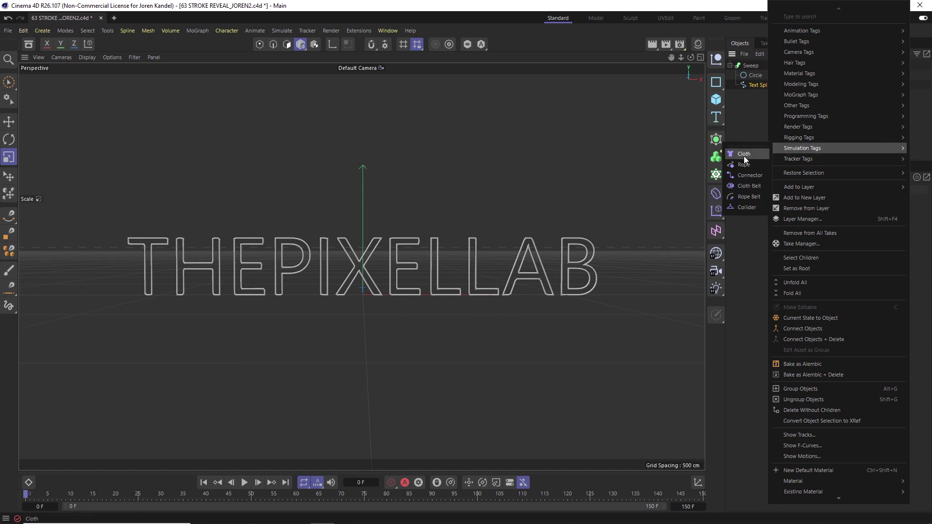
pyautogui.click(743, 165)
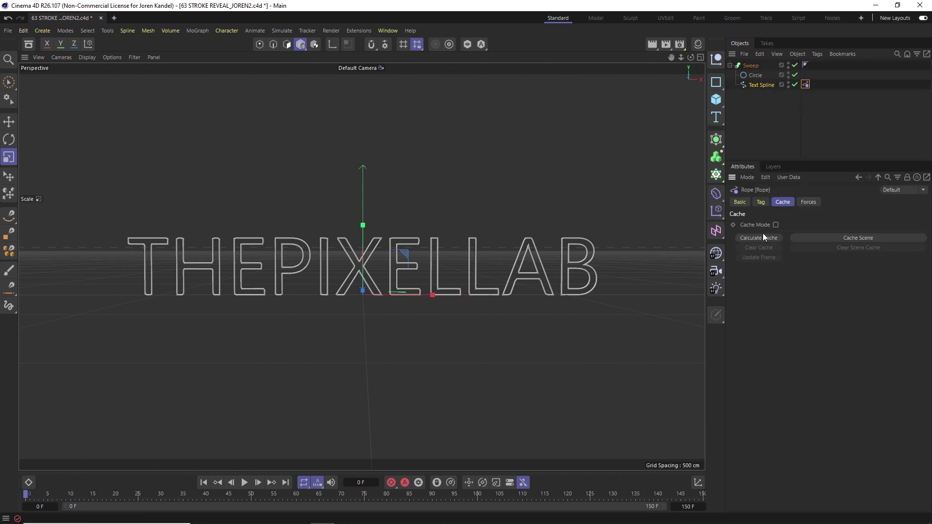
# Set the Rope tag's radius to 2 cm and play the animation briefly to preview the simulation
pyautogui.click(761, 203)
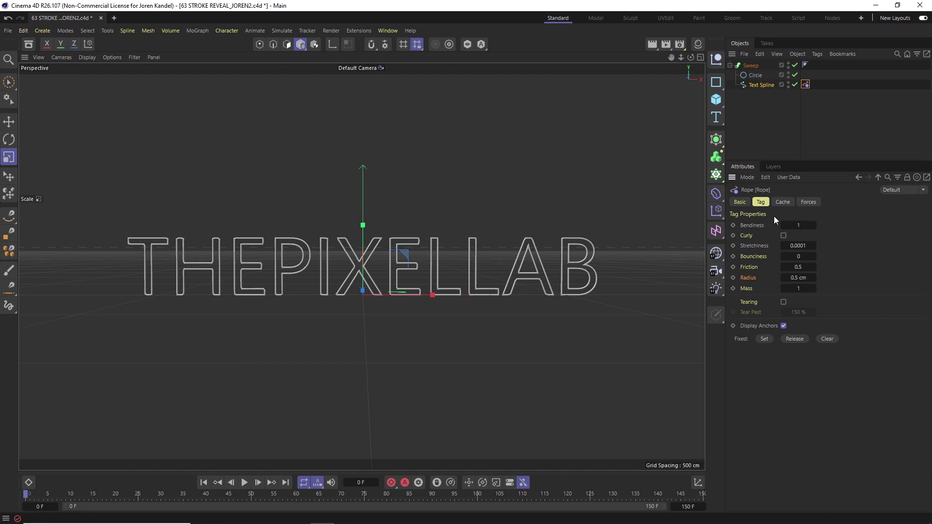
pyautogui.click(789, 279)
pyautogui.write('5')
pyautogui.press('BackSpace')
pyautogui.write('2')
pyautogui.press('Return')
pyautogui.click(249, 484)
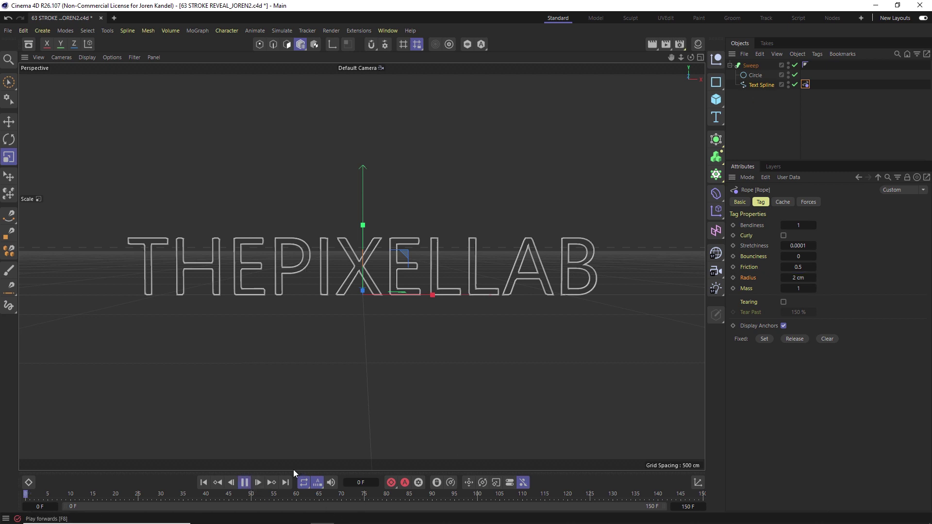
pyautogui.click(244, 483)
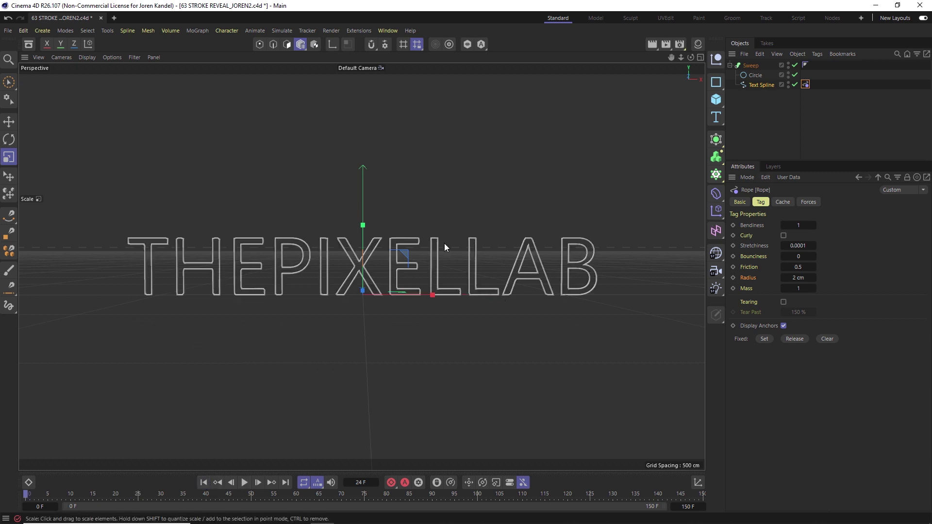
# Add a Simulation Scene object, assign the Rope tag to its elements and set its gravity to 0 cm
pyautogui.click(281, 30)
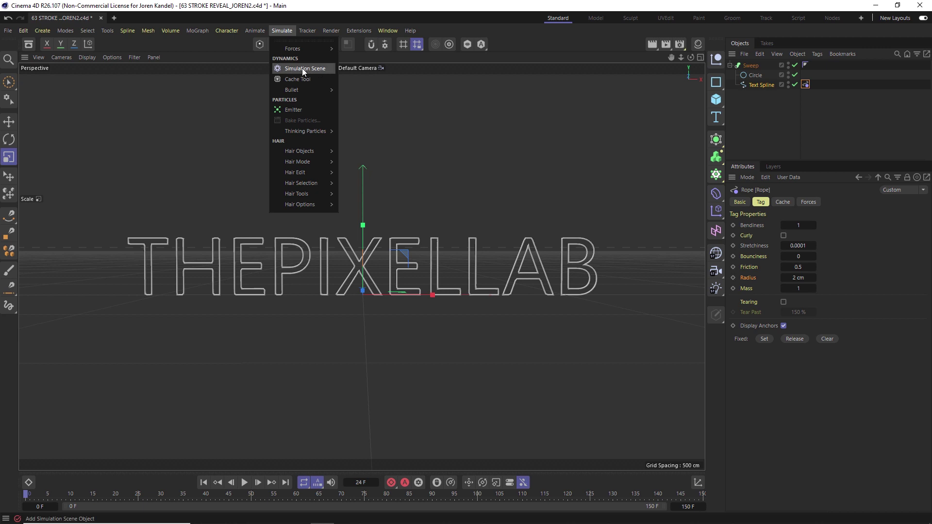
pyautogui.click(302, 68)
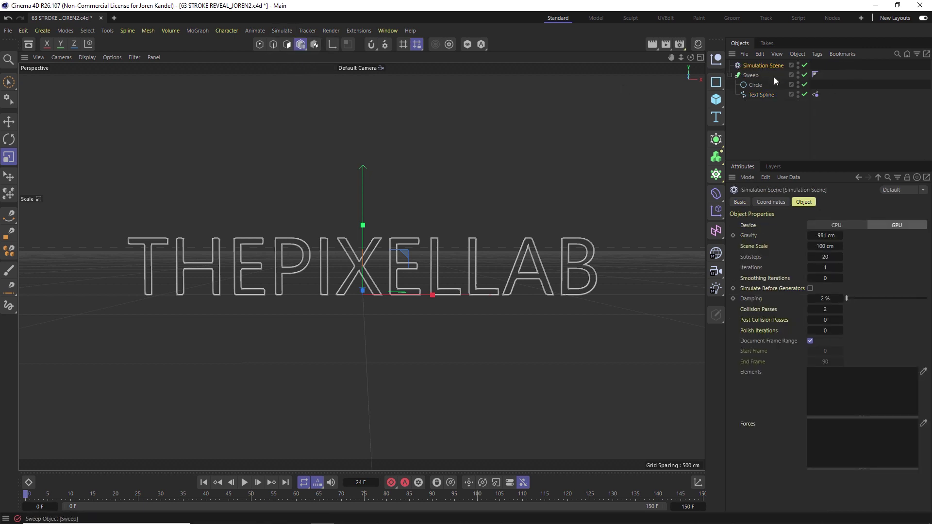
pyautogui.moveTo(816, 96); pyautogui.dragTo(837, 386)
pyautogui.click(825, 236)
pyautogui.write('0')
pyautogui.press('Return')
# Add a Field Force object and include it in the Simulation Scene's forces
pyautogui.hotkey('shift', 'c')
pyautogui.write('f')
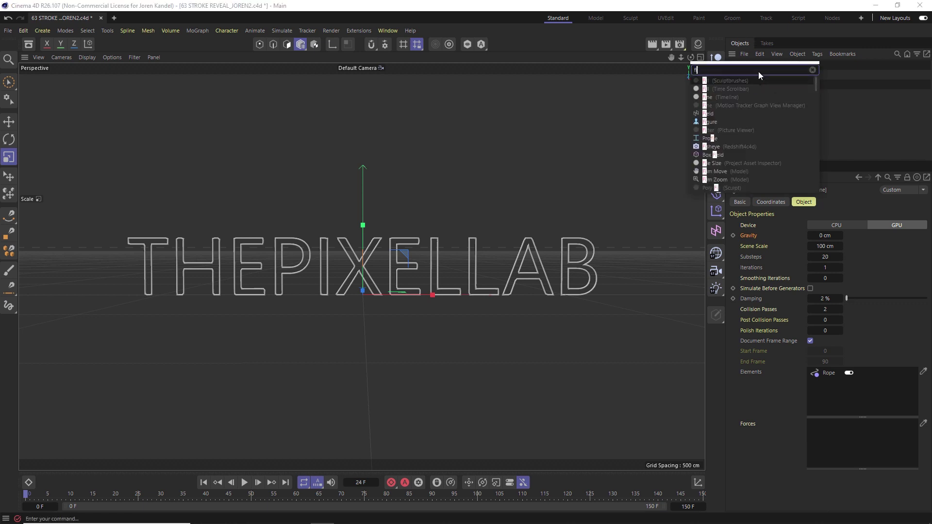
pyautogui.write('ield')
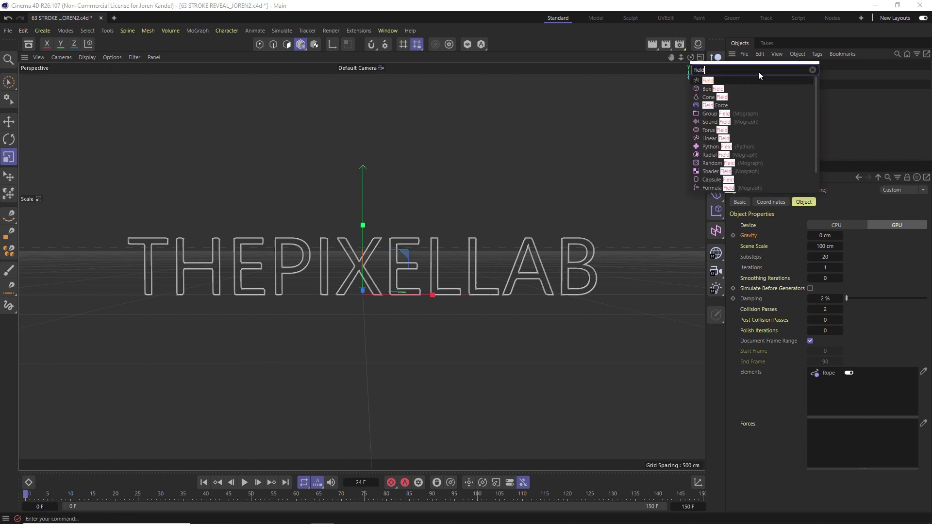
pyautogui.click(711, 104)
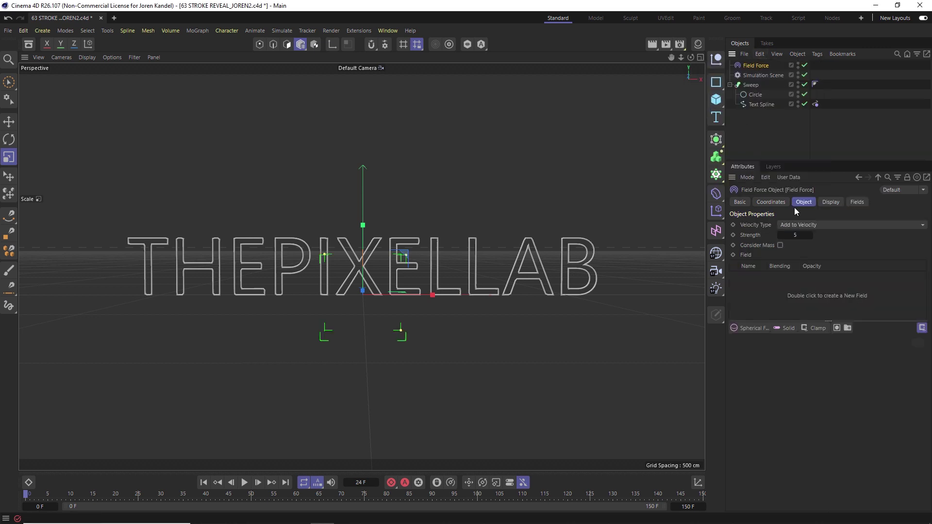
pyautogui.click(755, 75)
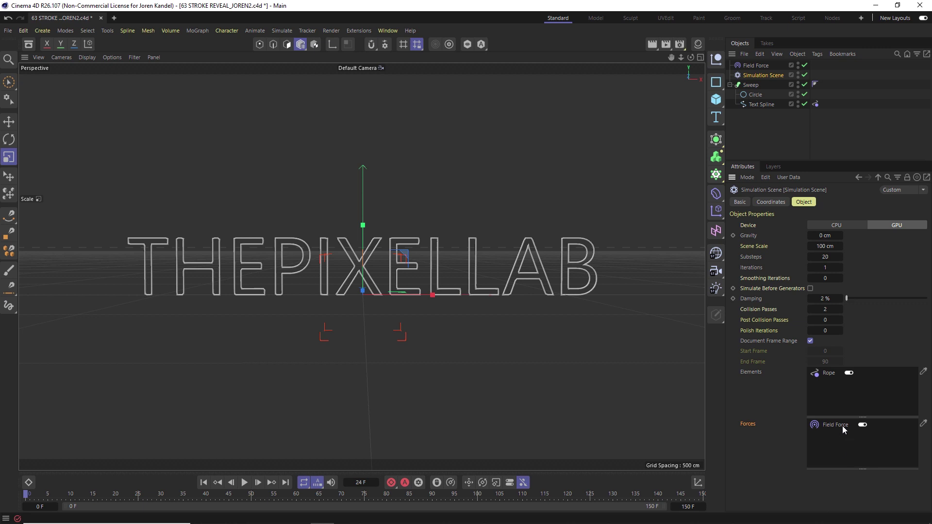
# Center the Field Force on the lettering and enlarge its bounds to enclose the whole text
pyautogui.click(755, 65)
pyautogui.press('e')
pyautogui.moveTo(362, 243); pyautogui.dragTo(630, 212)
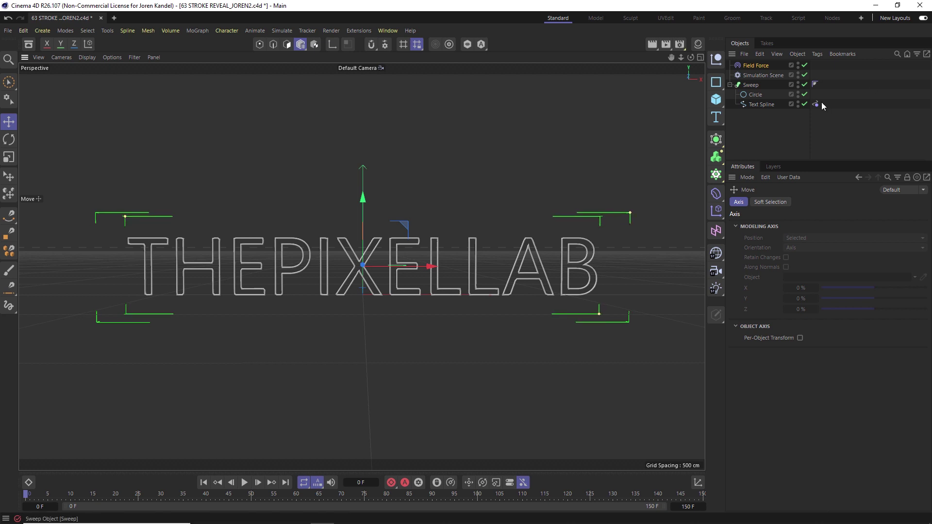
# Change the Field Force's velocity type to Set Absolute Velocity with a strength of 100
pyautogui.click(755, 66)
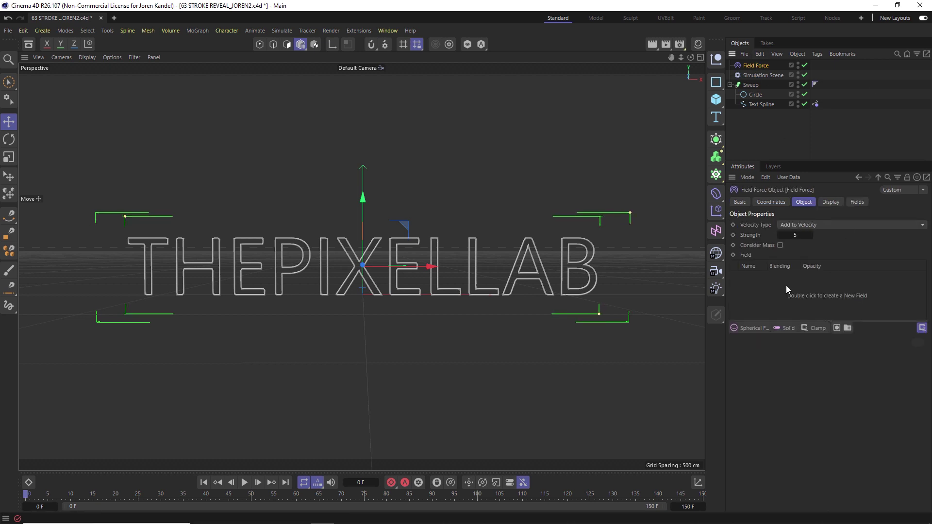
pyautogui.click(799, 226)
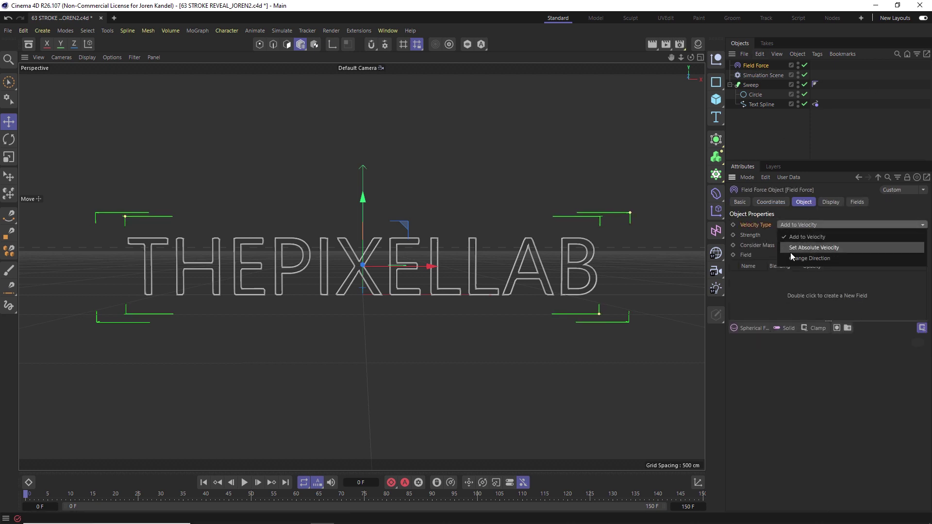
pyautogui.click(842, 251)
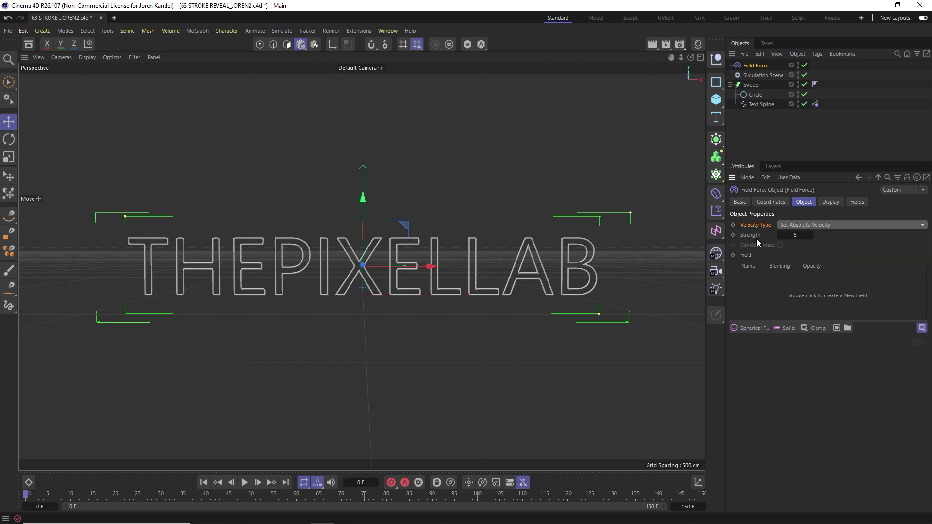
pyautogui.click(795, 235)
pyautogui.write('100')
pyautogui.press('Return')
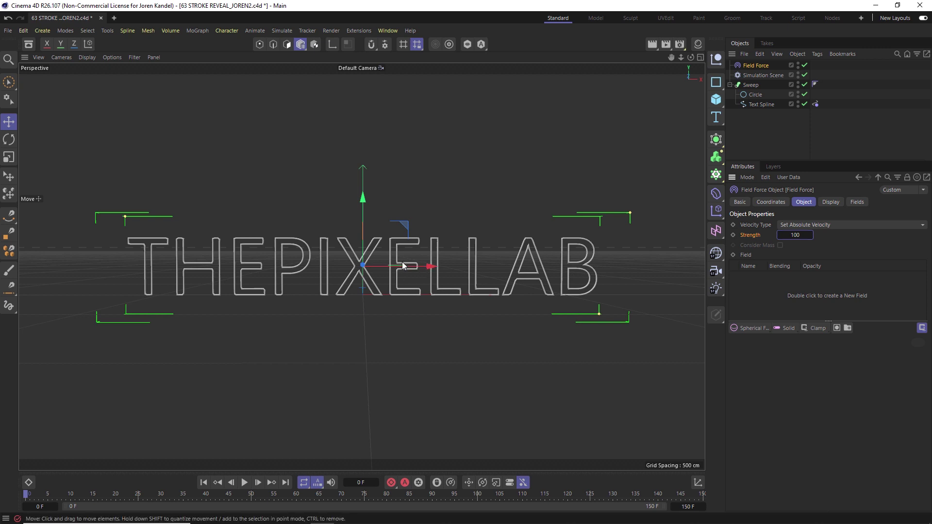
# Add a Spherical Field of about 511 cm to the Field Force and play the simulation to preview its effect
pyautogui.click(752, 331)
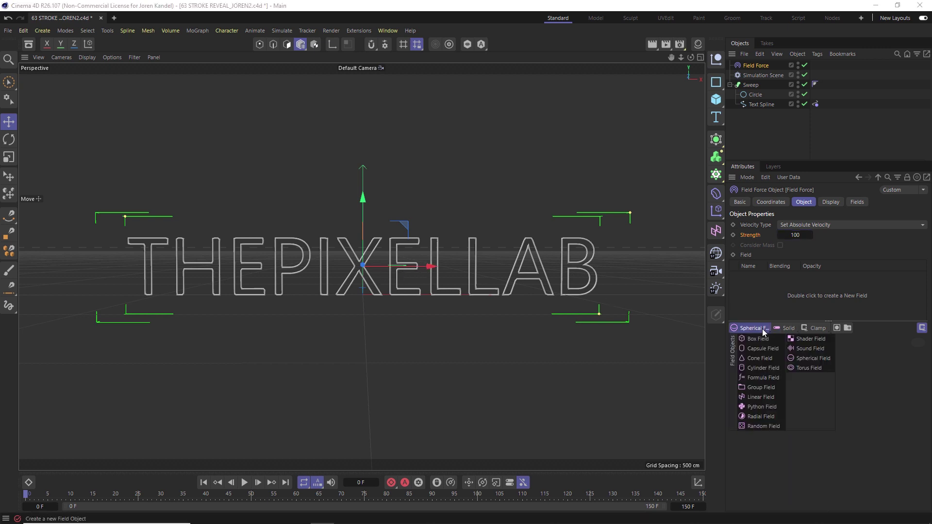
pyautogui.click(808, 358)
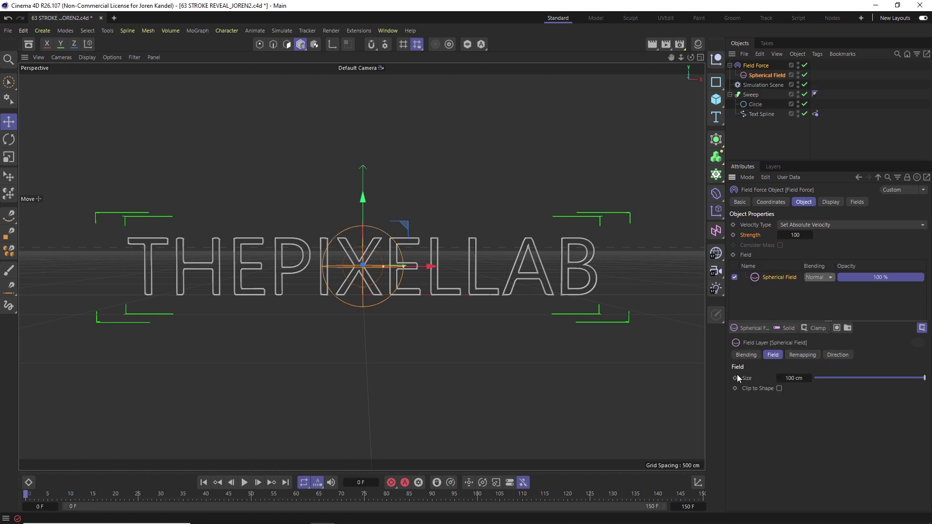
pyautogui.moveTo(792, 378); pyautogui.dragTo(825, 378)
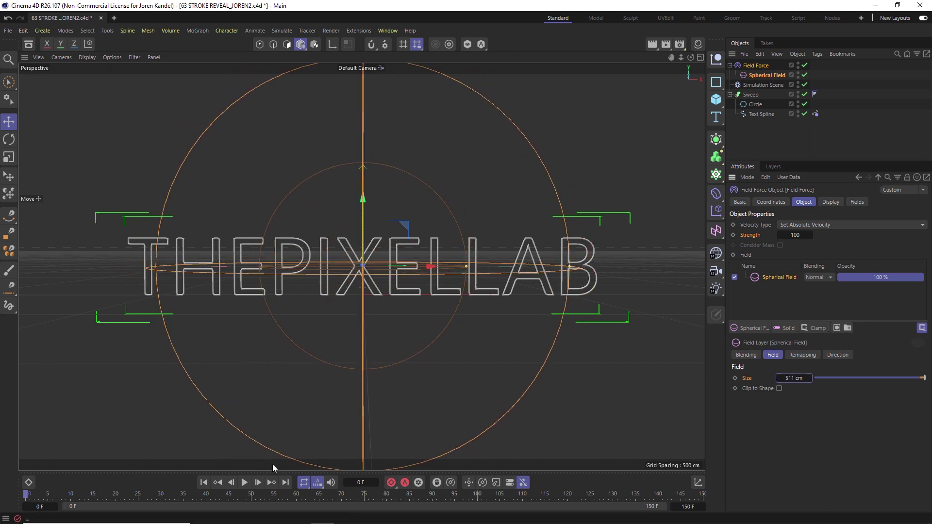
pyautogui.click(246, 483)
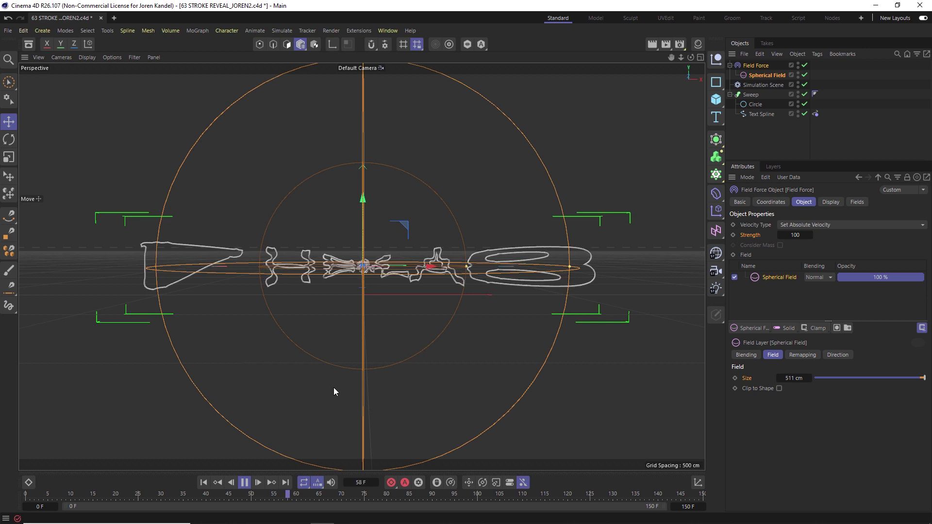
pyautogui.click(244, 482)
# Increase the Simulation Scene's accuracy to 40 substeps and 5 iterations
pyautogui.click(816, 113)
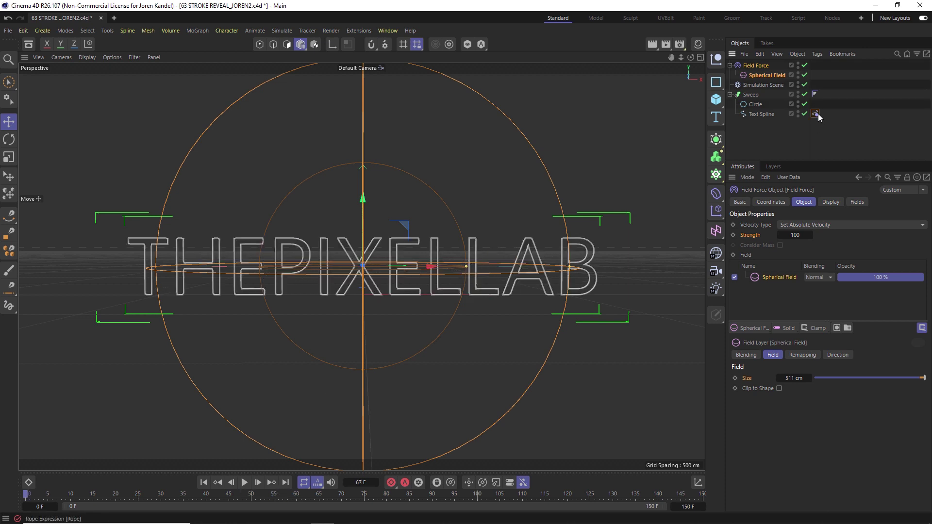
pyautogui.click(786, 202)
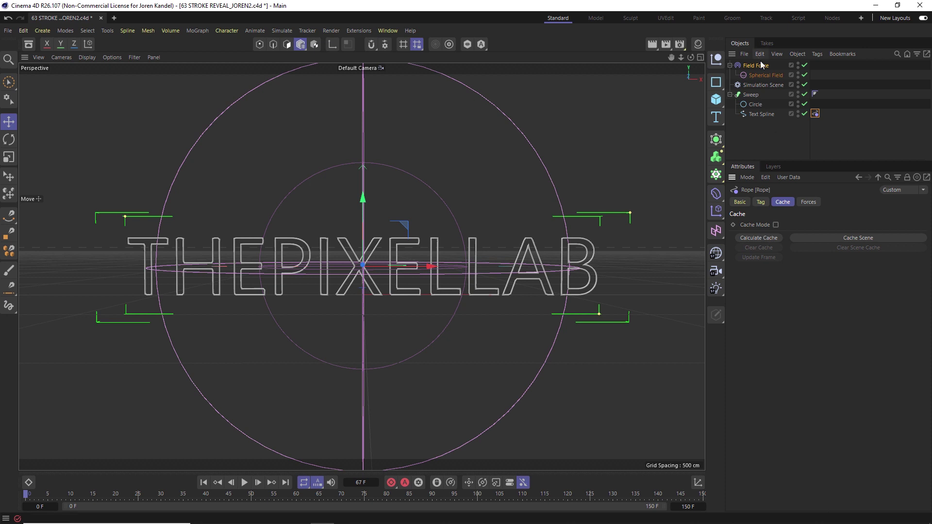
pyautogui.click(761, 85)
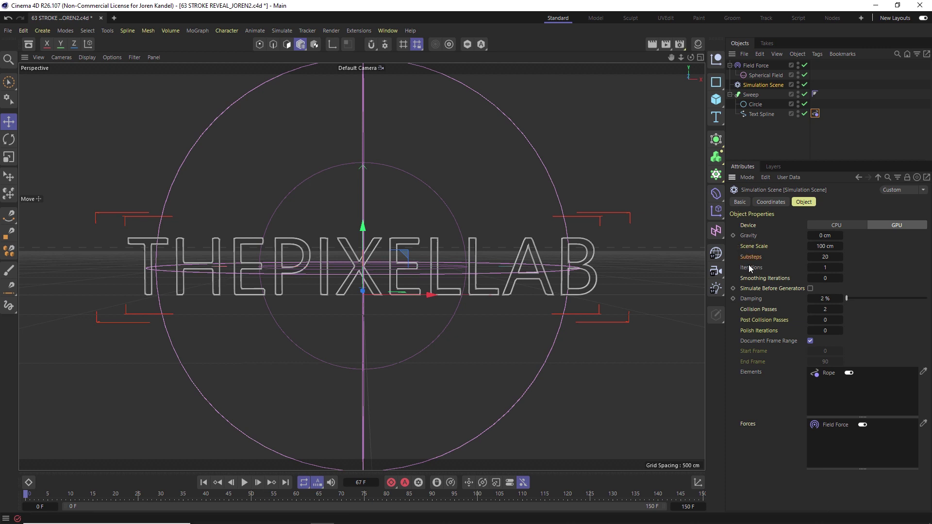
pyautogui.click(821, 257)
pyautogui.write('40')
pyautogui.click(829, 267)
pyautogui.write('5')
# Calculate the Rope tag's cache and scrub through the cached animation, returning to frame 0
pyautogui.click(814, 114)
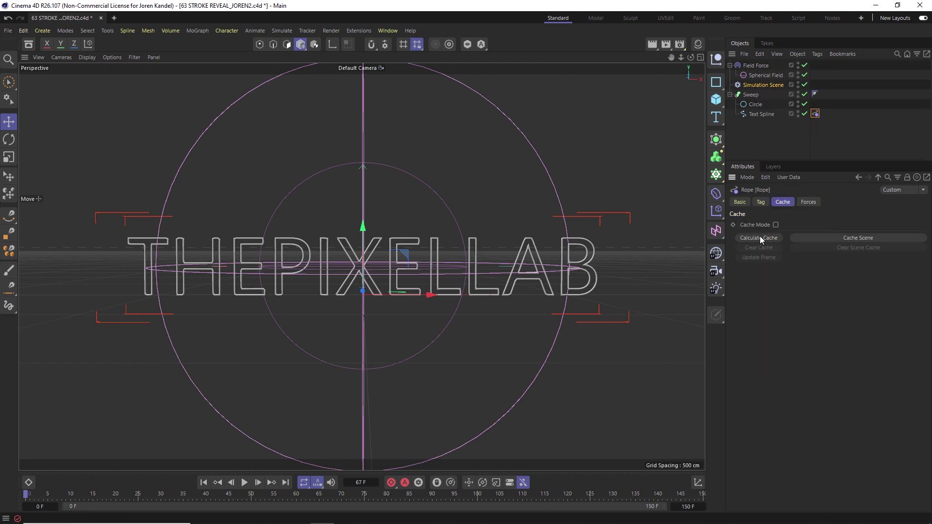
pyautogui.click(759, 237)
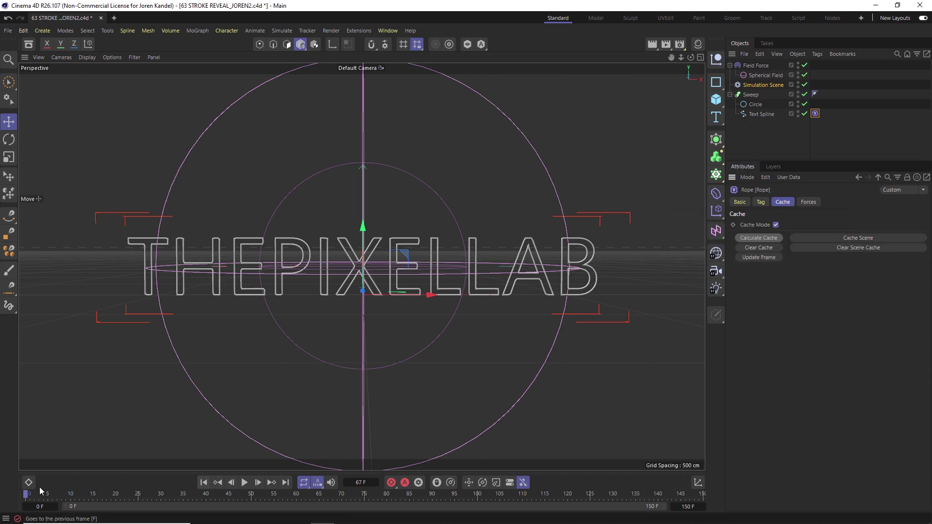
pyautogui.moveTo(26, 493)
pyautogui.mouseDown()
pyautogui.moveTo(701, 495)
pyautogui.moveTo(345, 500)
pyautogui.moveTo(4, 480)
pyautogui.moveTo(537, 495)
pyautogui.moveTo(17, 493)
pyautogui.mouseUp()
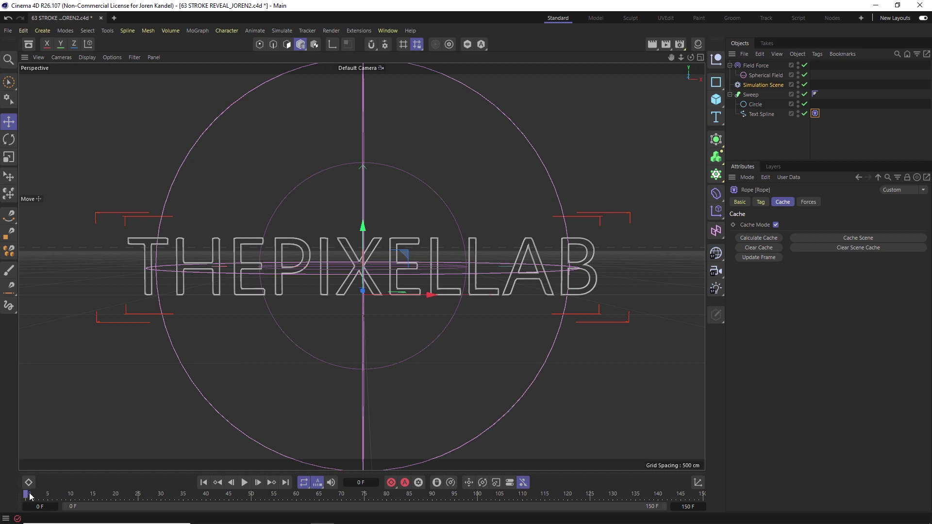
pyautogui.moveTo(29, 495)
pyautogui.mouseDown()
pyautogui.moveTo(713, 498)
pyautogui.moveTo(26, 487)
pyautogui.mouseUp()
pyautogui.moveTo(590, 489)
pyautogui.mouseDown()
pyautogui.moveTo(392, 499)
pyautogui.moveTo(25, 494)
pyautogui.mouseUp()
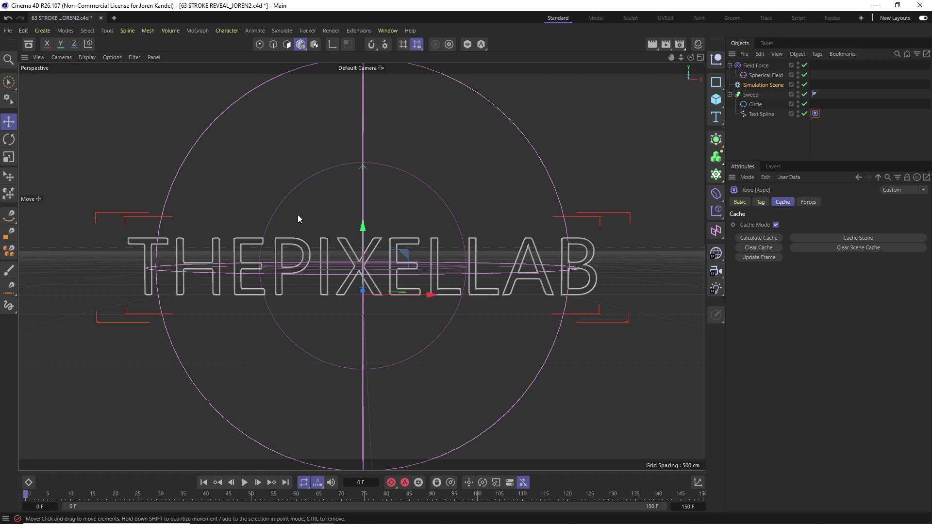
# Add a Subdivision Surface with its default settings and nest the Sweep under it
pyautogui.click(750, 95)
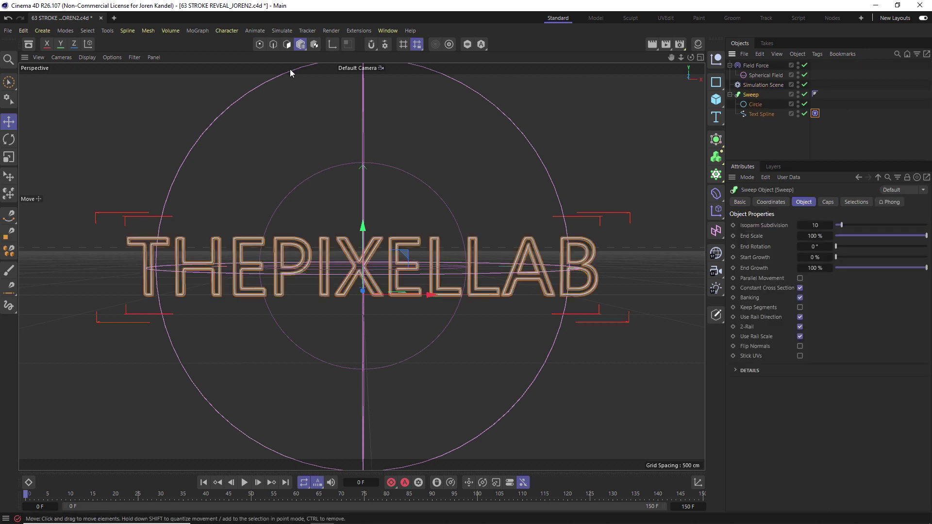
pyautogui.click(716, 140)
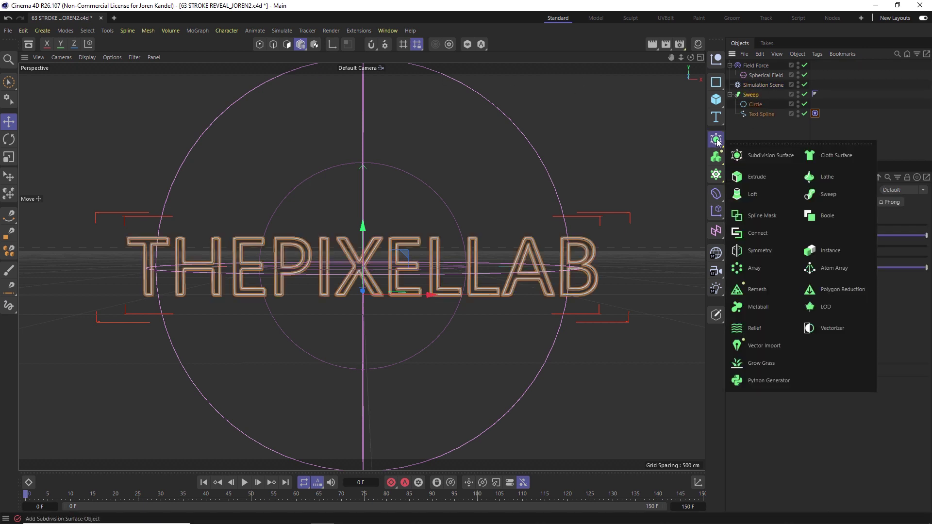
pyautogui.click(755, 154)
pyautogui.moveTo(750, 104); pyautogui.dragTo(762, 66)
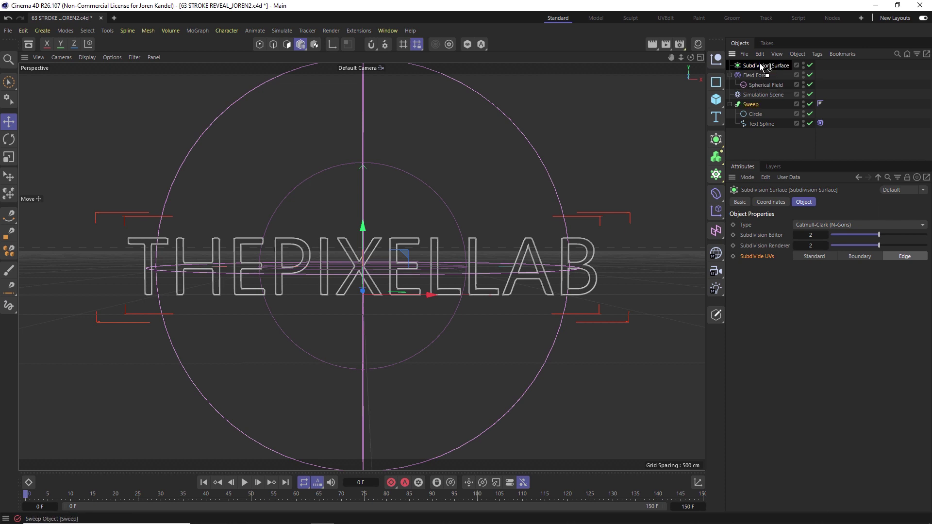
pyautogui.click(774, 141)
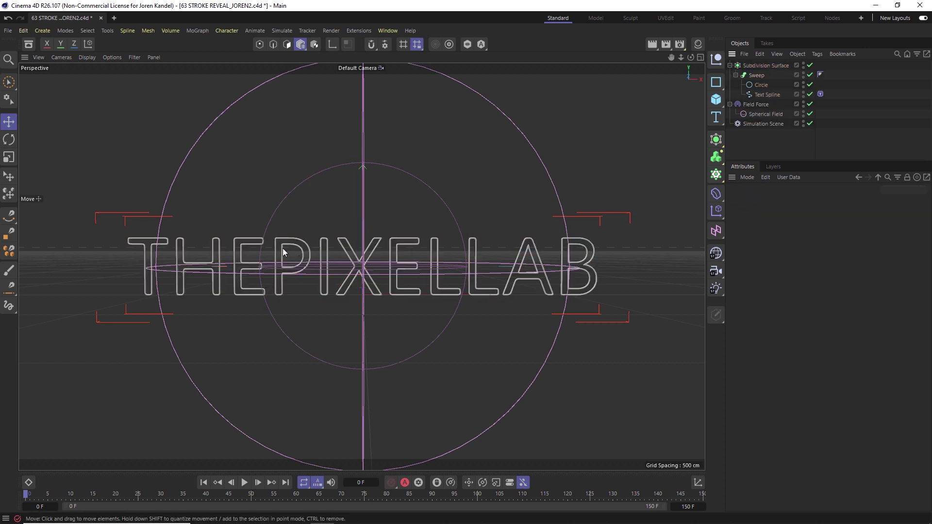